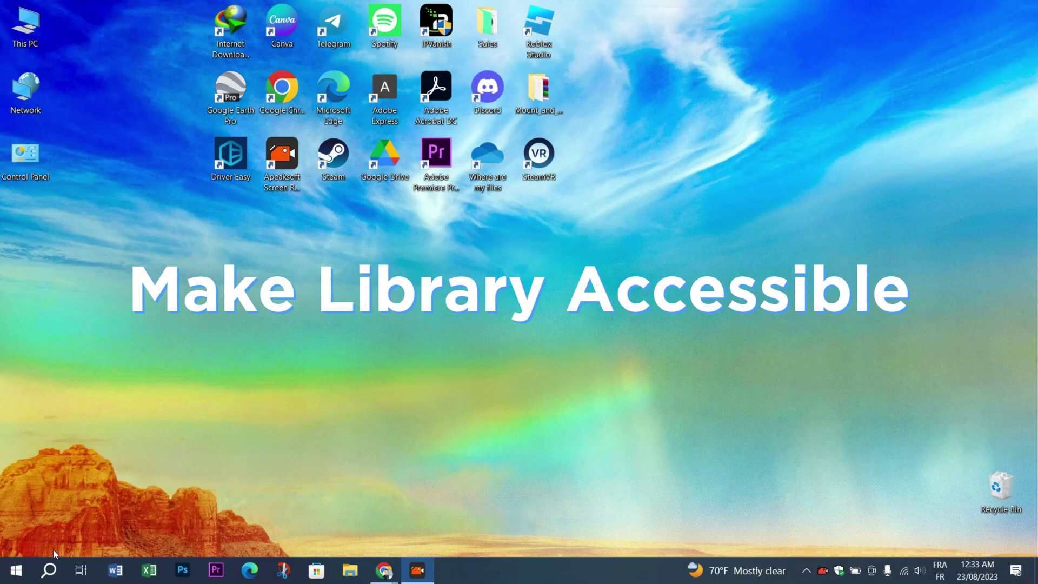
# Search Windows for 'steam' and launch Steam as administrator
pyautogui.click(49, 568)
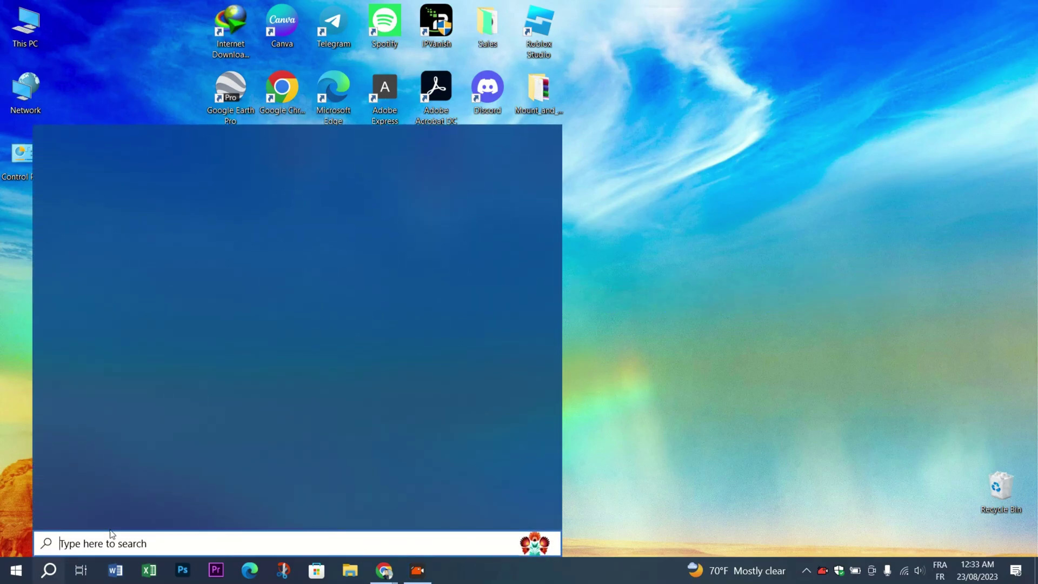
pyautogui.write('stea')
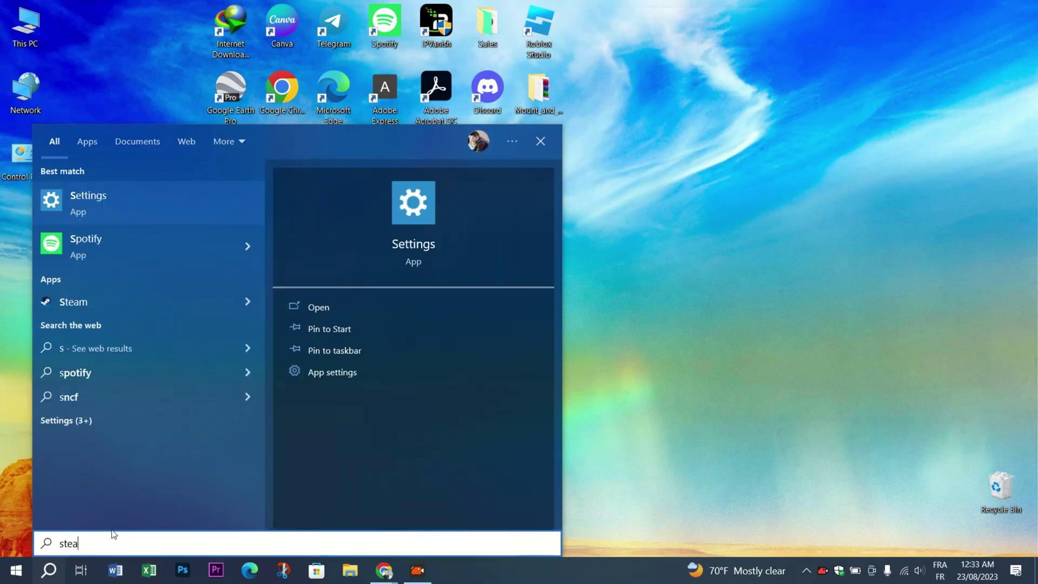
pyautogui.write('m')
pyautogui.rightClick(109, 195)
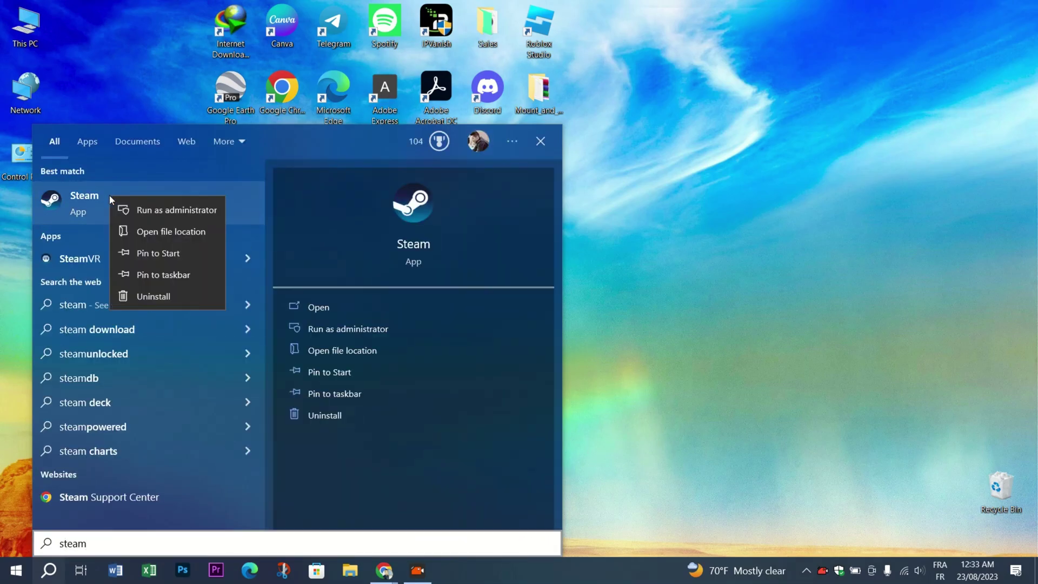
pyautogui.click(125, 214)
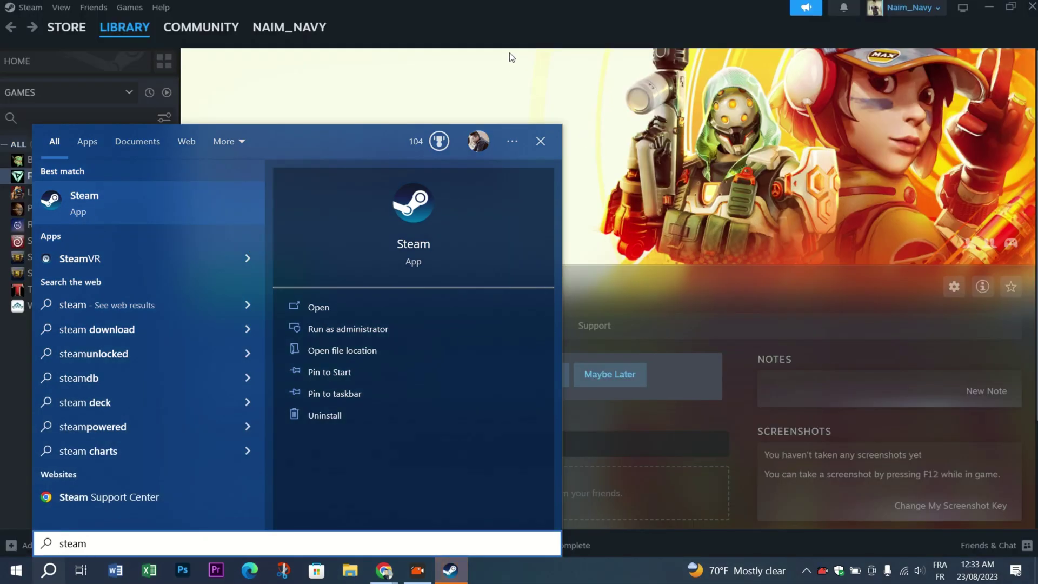
# Dismiss the search panel and go to the Family page of Steam's Settings
pyautogui.click(511, 56)
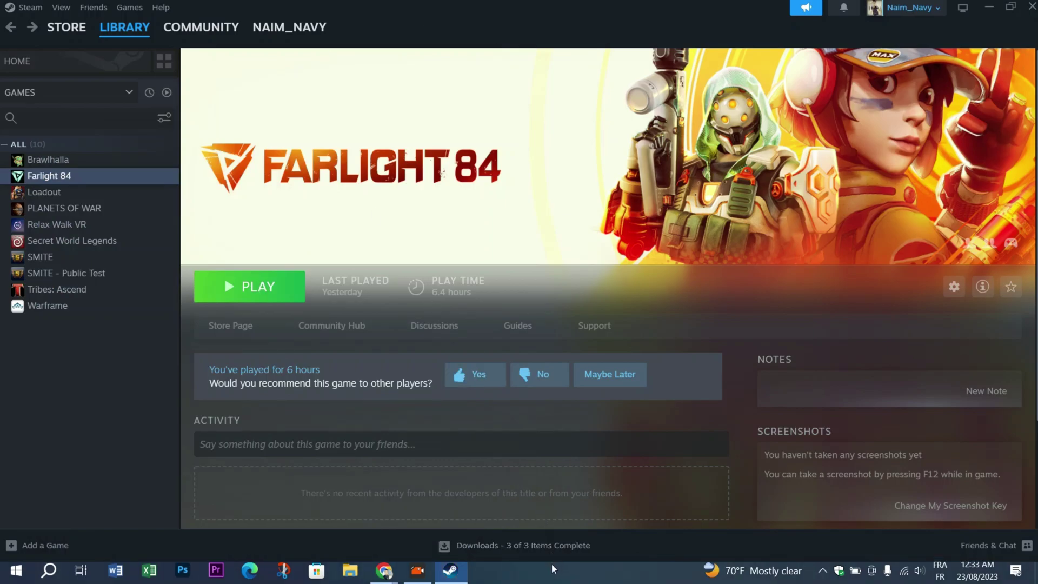
pyautogui.click(31, 8)
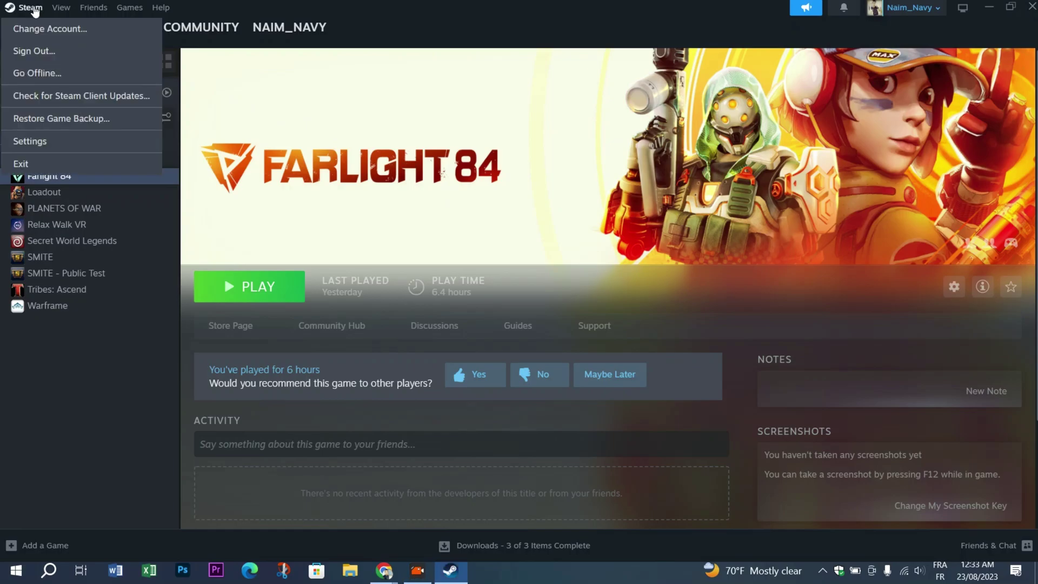
pyautogui.click(52, 149)
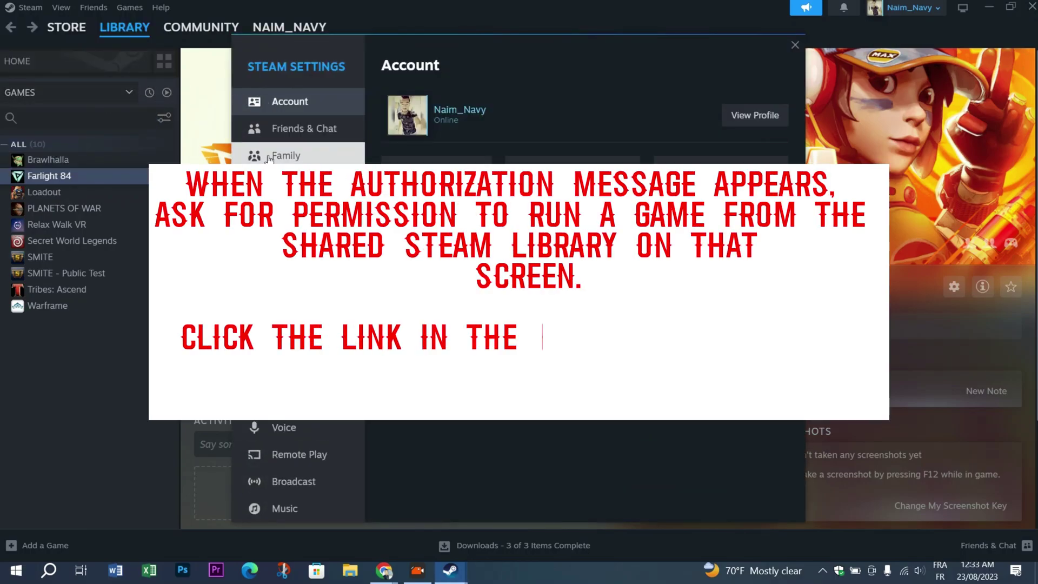
pyautogui.click(292, 155)
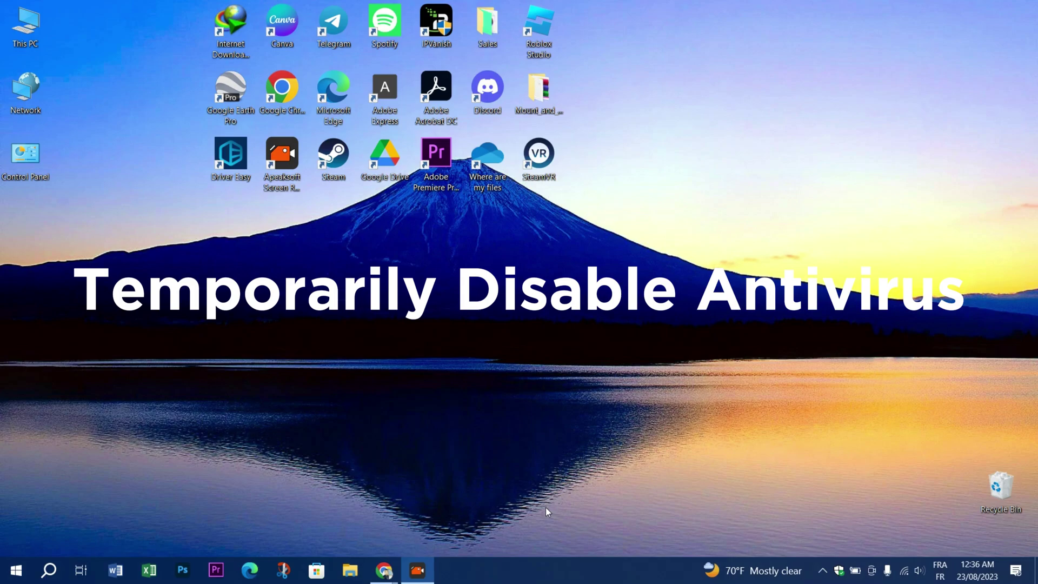
# Open the Virus & threat protection settings in Windows Security
pyautogui.click(839, 571)
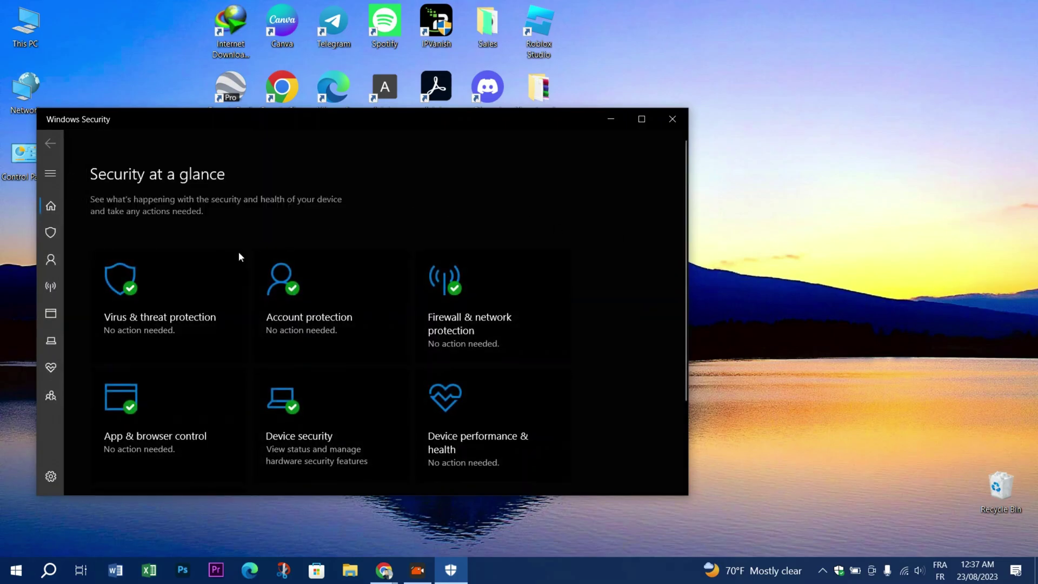
pyautogui.click(193, 307)
pyautogui.scroll(-3, 192, 325)
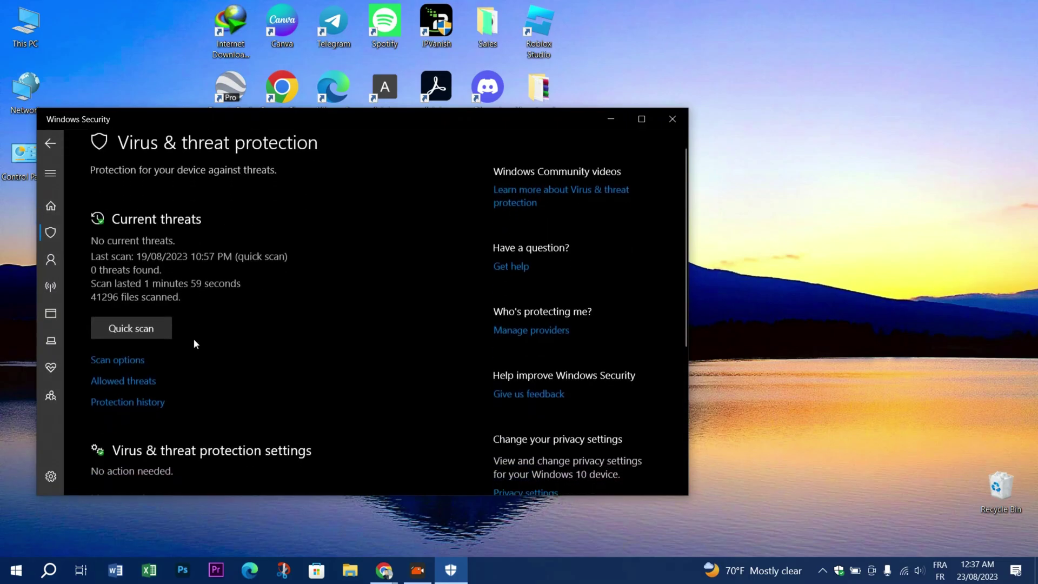
pyautogui.scroll(-1, 195, 346)
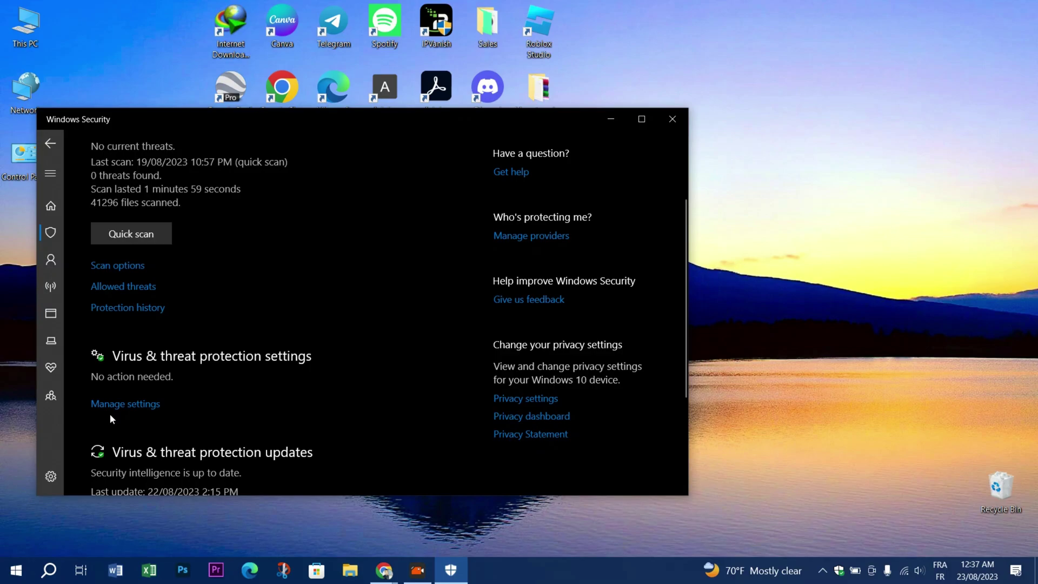
pyautogui.click(139, 405)
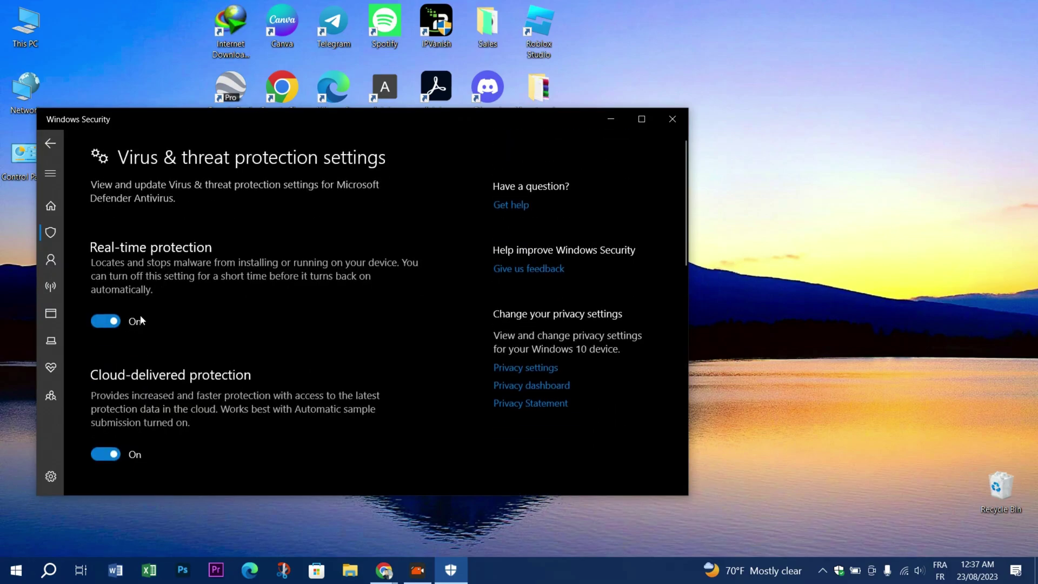
# Switch off real-time protection, cloud-delivered protection and automatic sample submission
pyautogui.click(140, 320)
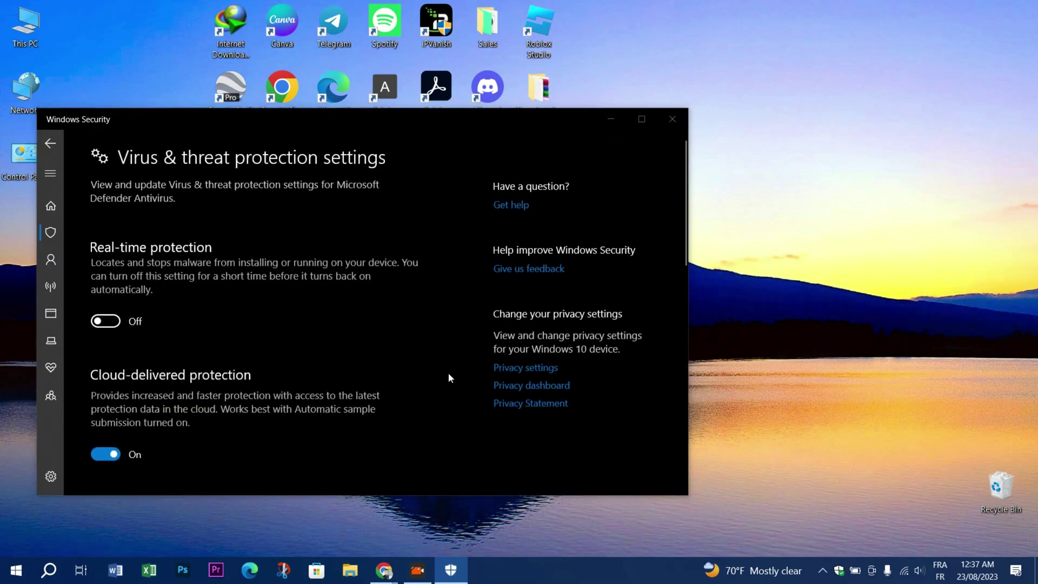
pyautogui.scroll(-4, 144, 377)
pyautogui.click(115, 359)
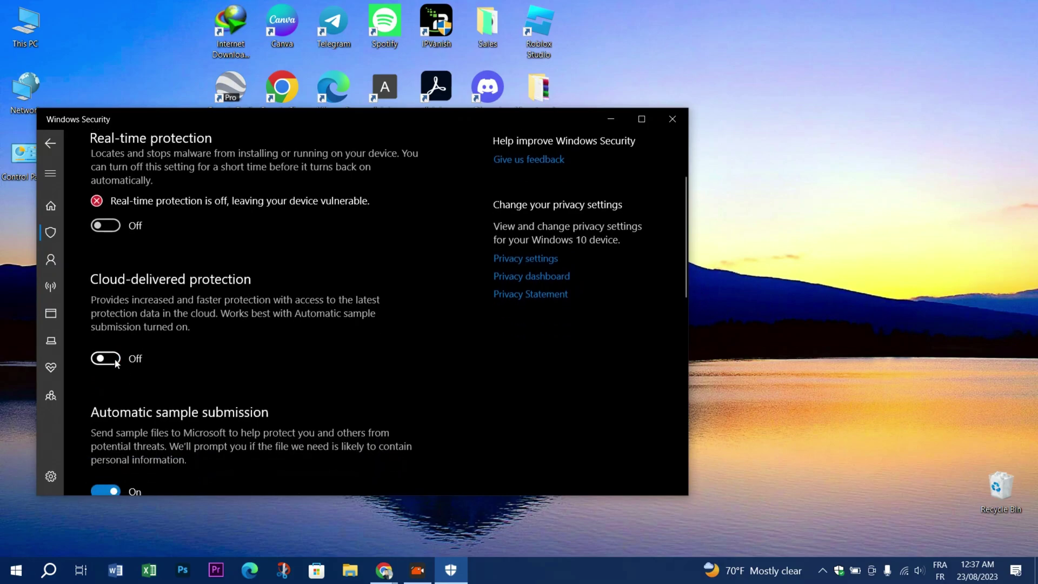
pyautogui.scroll(-2, 115, 363)
pyautogui.click(111, 462)
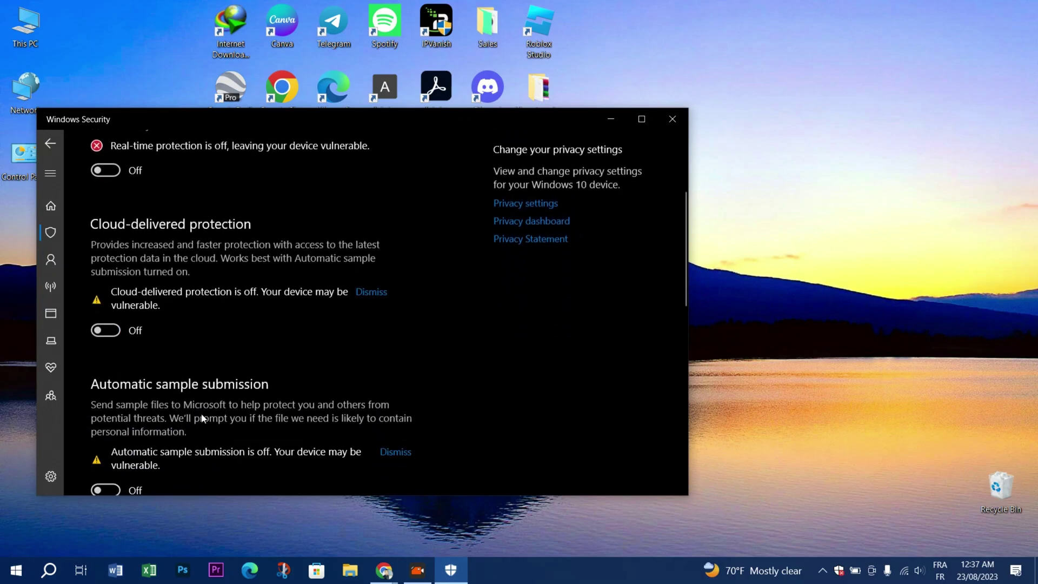
pyautogui.scroll(-2, 203, 417)
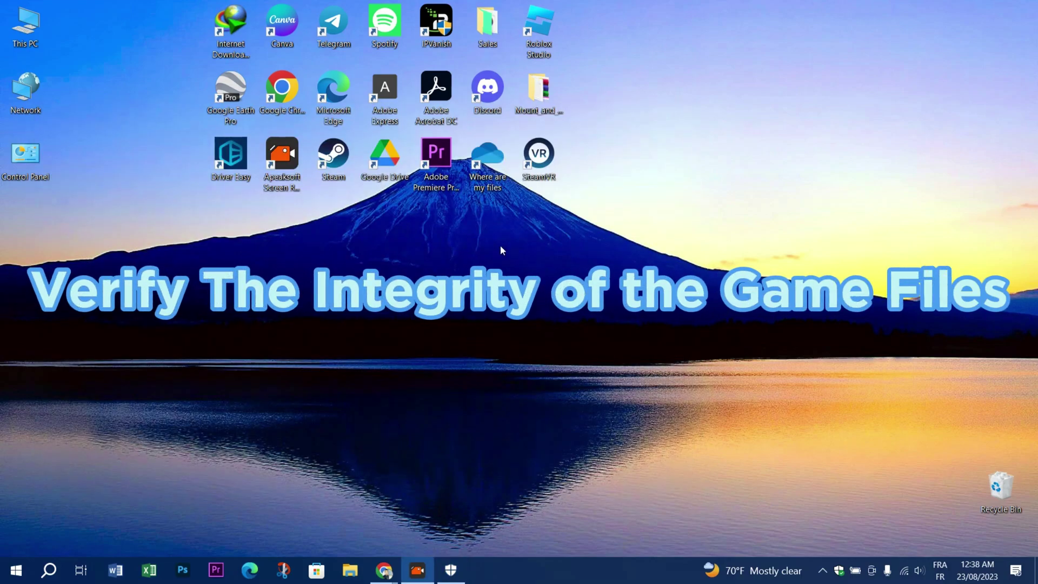
# Launch Steam, view Farlight 84's Installed Files properties, then close the properties window
pyautogui.doubleClick(334, 158)
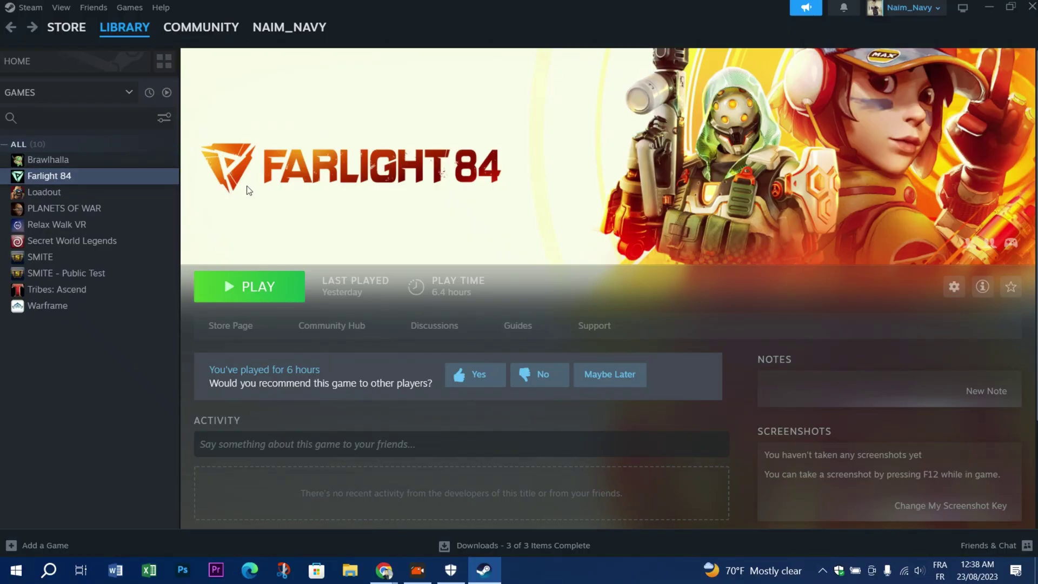
pyautogui.rightClick(39, 175)
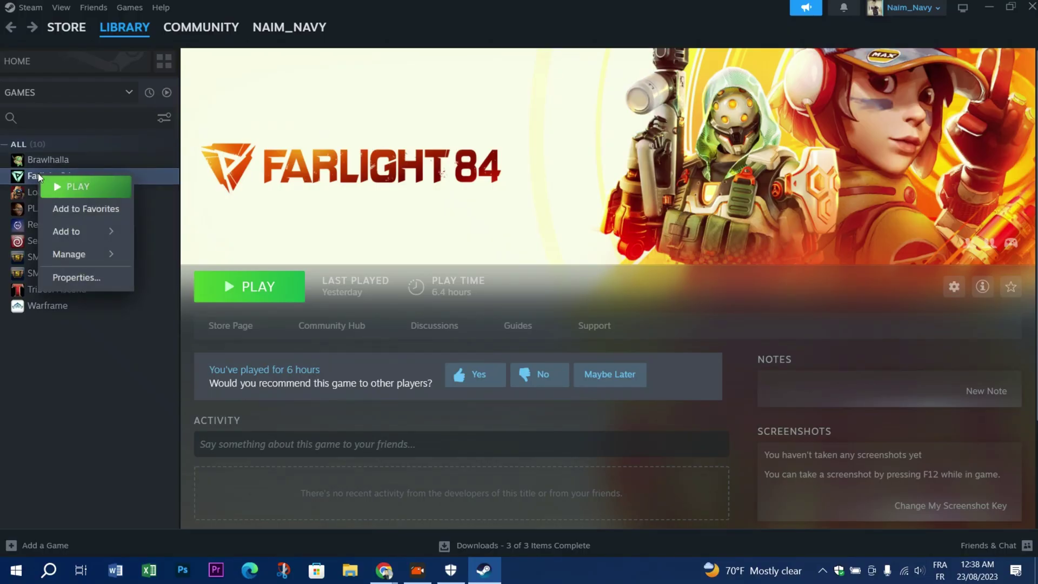
pyautogui.click(90, 278)
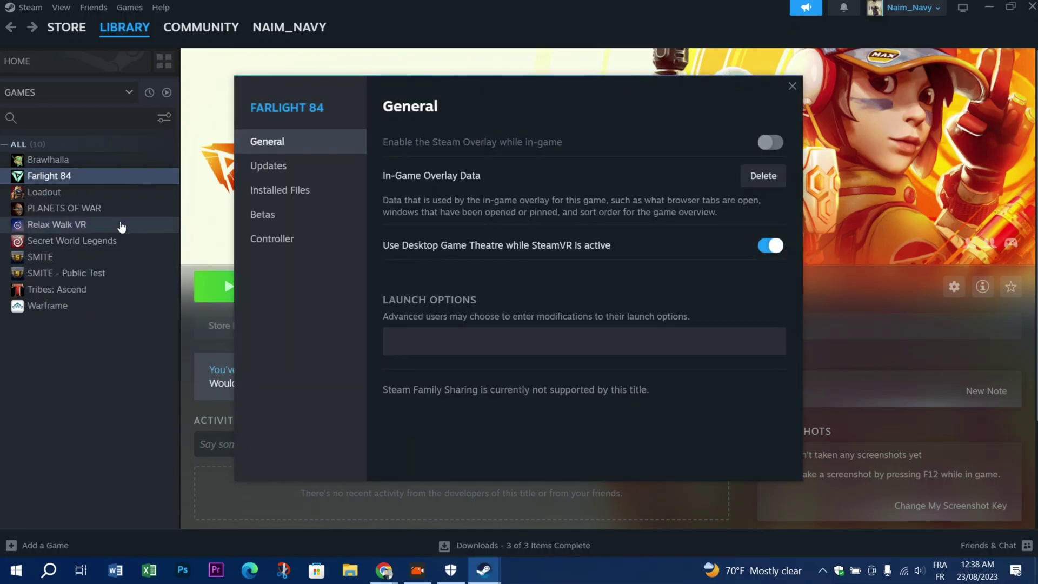
pyautogui.click(286, 198)
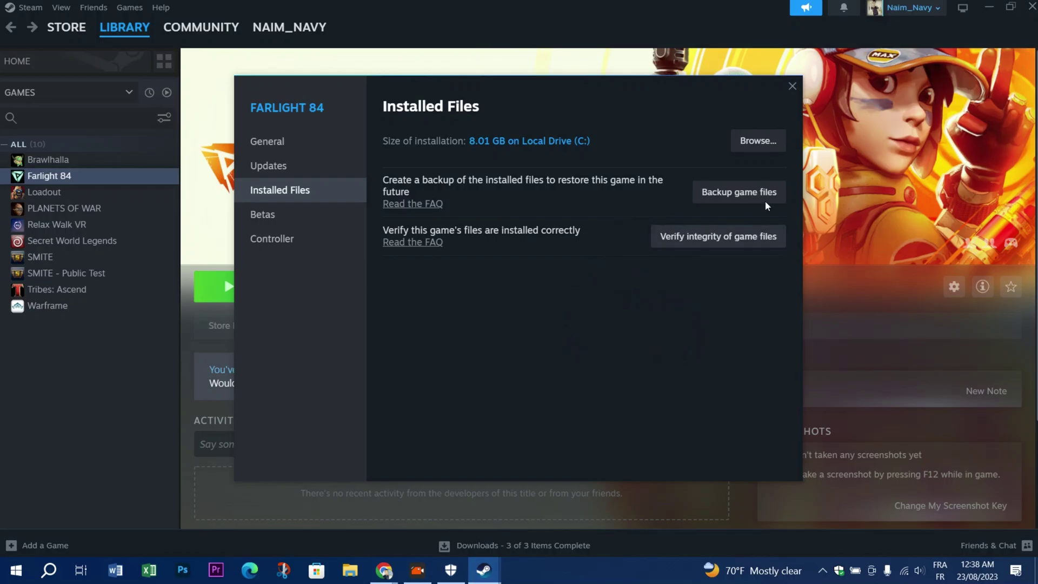
pyautogui.click(793, 86)
# Close the Steam window, then quit Steam from its tray icon using Exit Now
pyautogui.click(1032, 6)
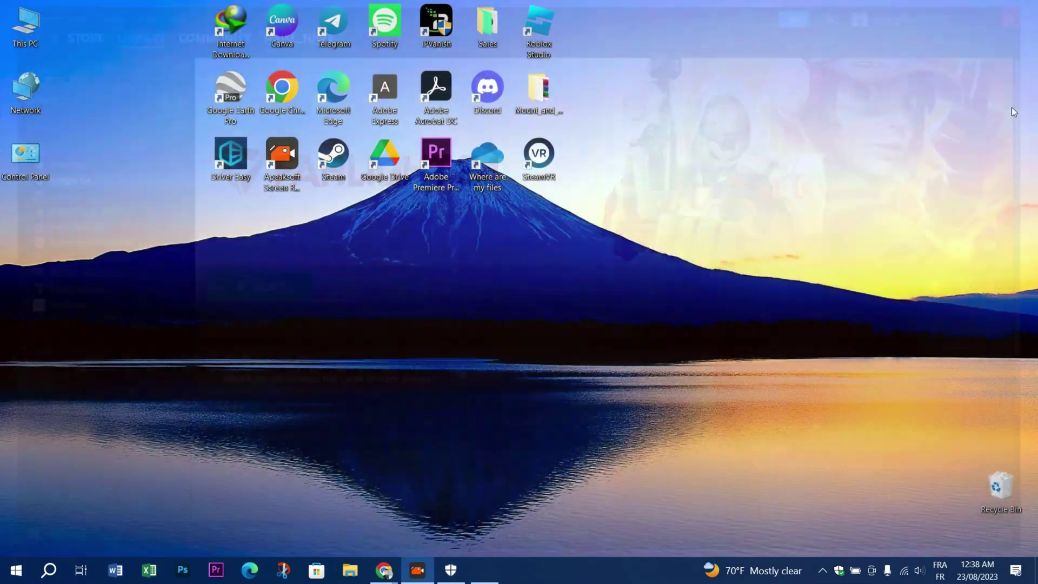
pyautogui.click(822, 573)
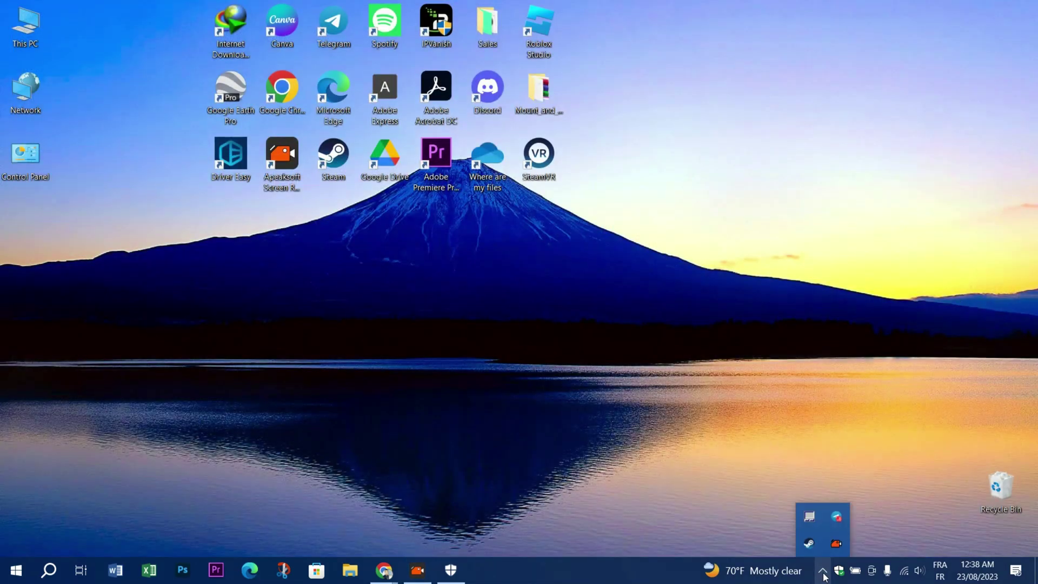
pyautogui.rightClick(813, 544)
pyautogui.click(832, 534)
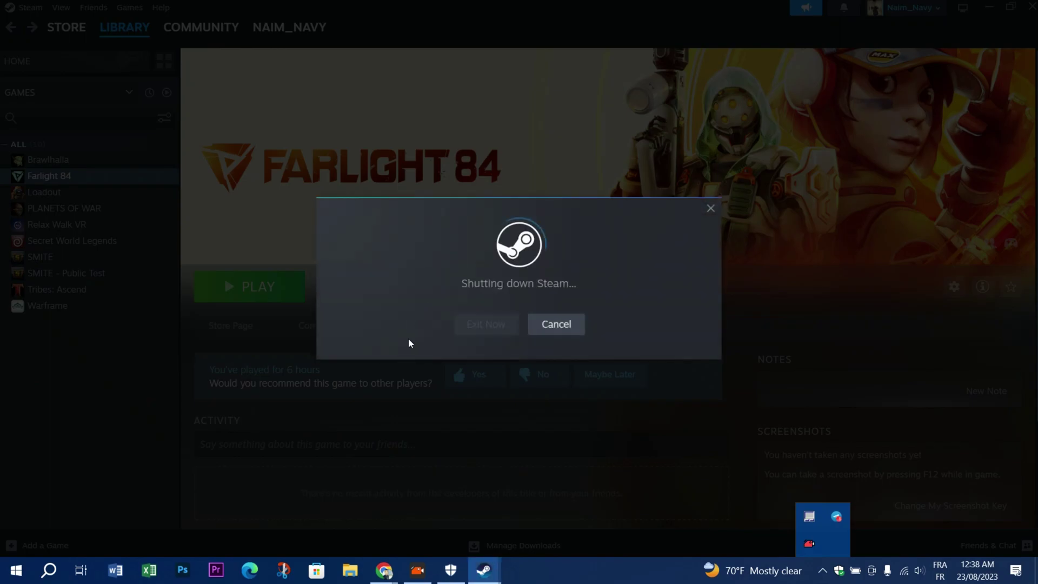
pyautogui.click(486, 322)
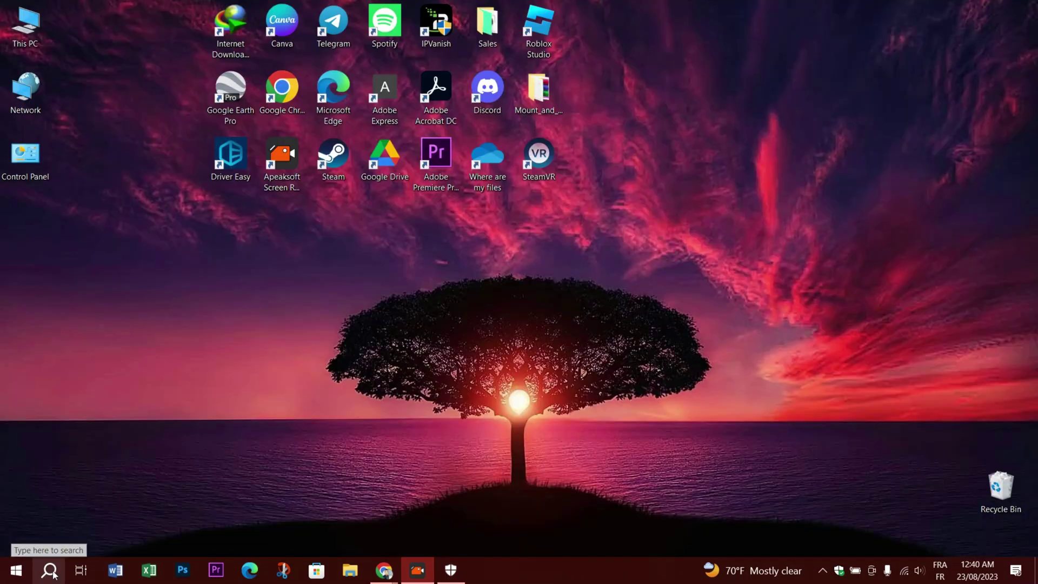
# Launch Command Prompt as administrator and run SFC /scannow
pyautogui.click(49, 570)
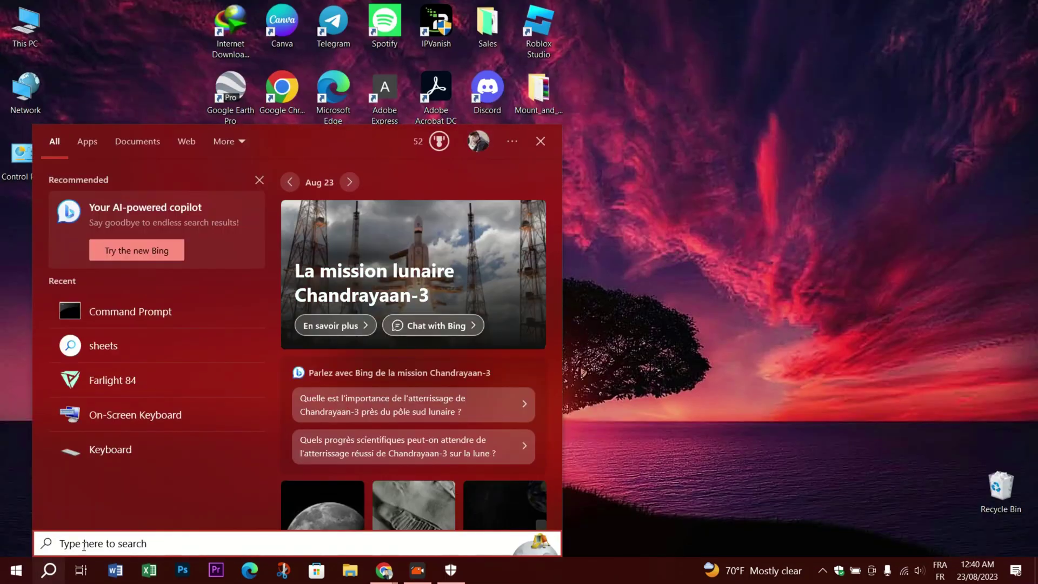
pyautogui.write('cmd')
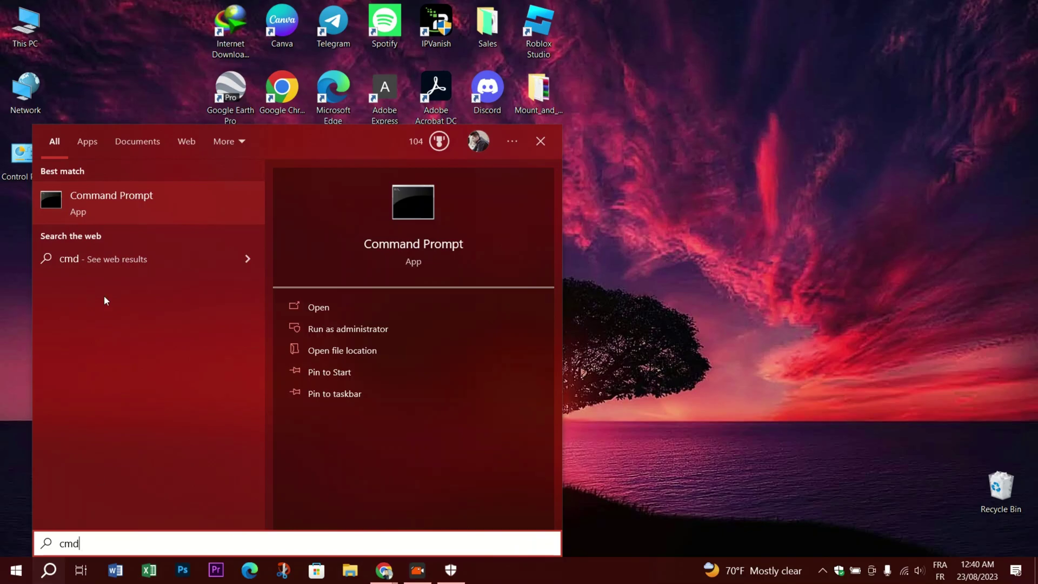
pyautogui.rightClick(116, 216)
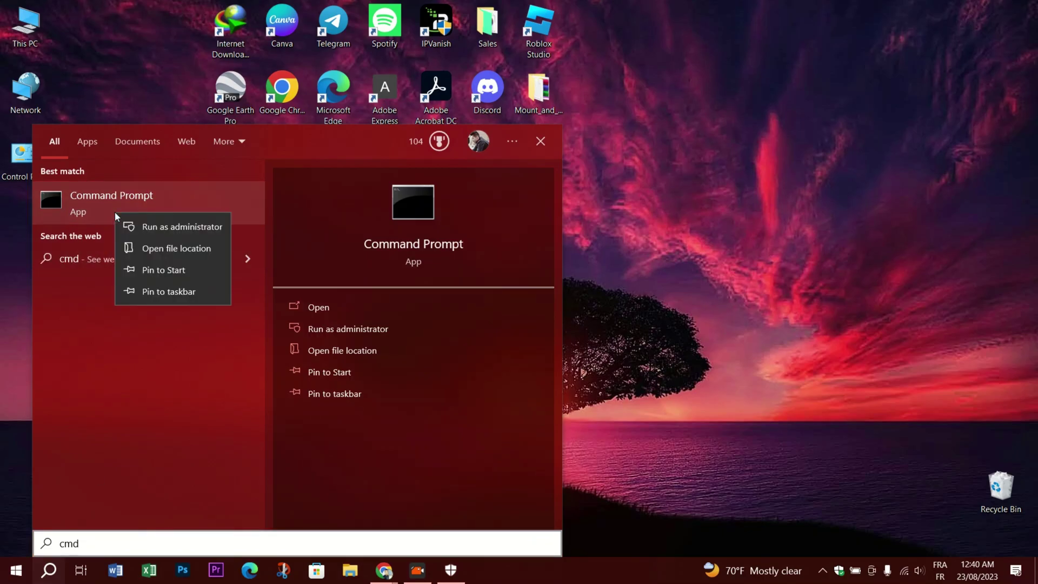
pyautogui.click(150, 227)
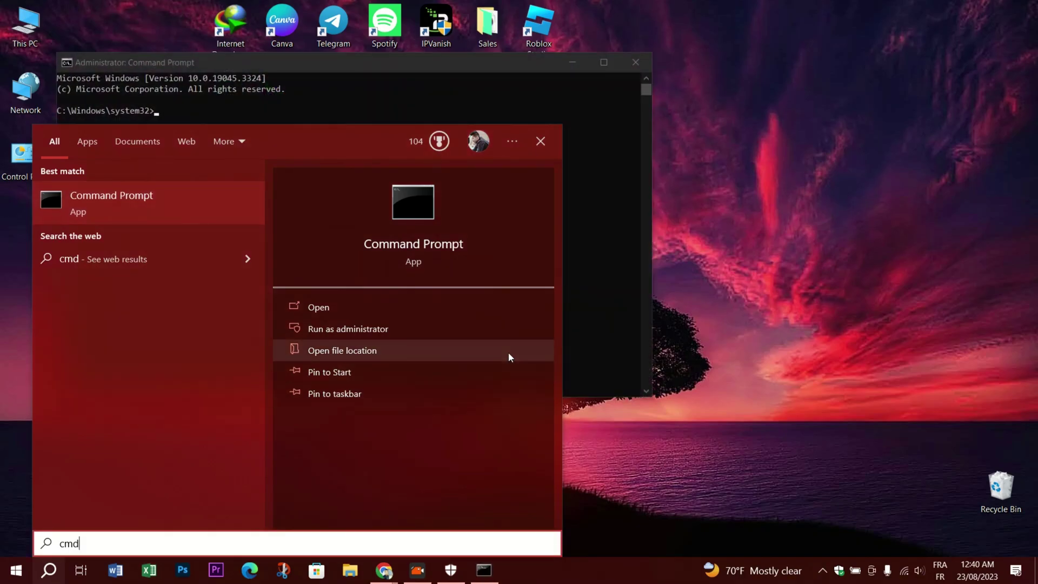
pyautogui.click(579, 117)
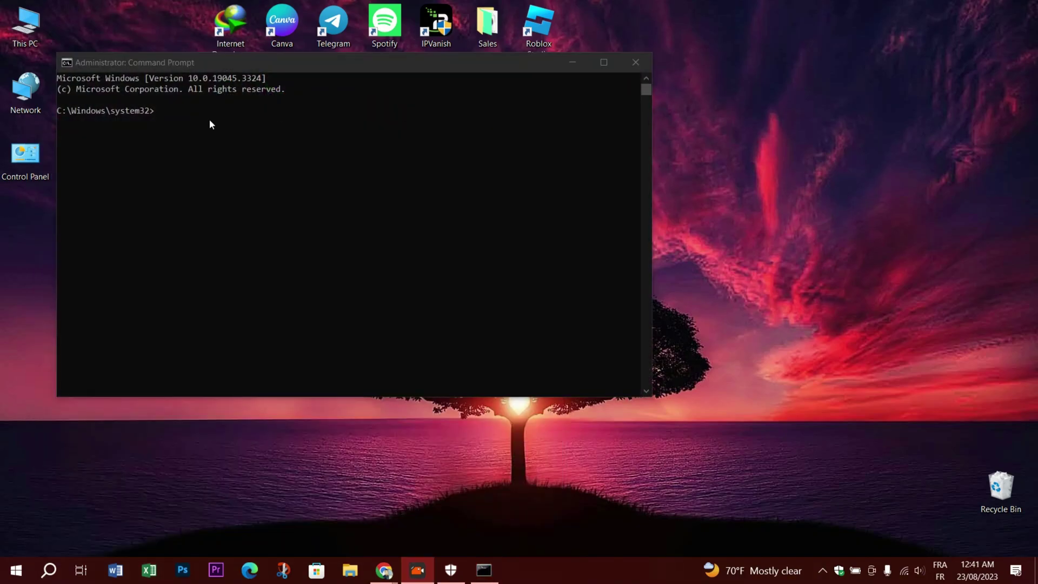
pyautogui.click(177, 112)
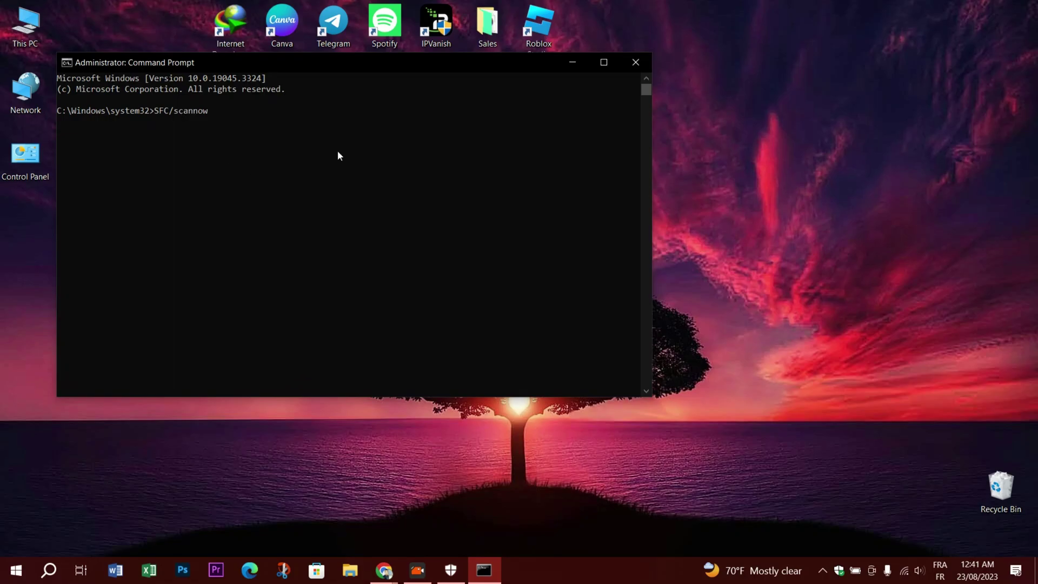
pyautogui.press('Return')
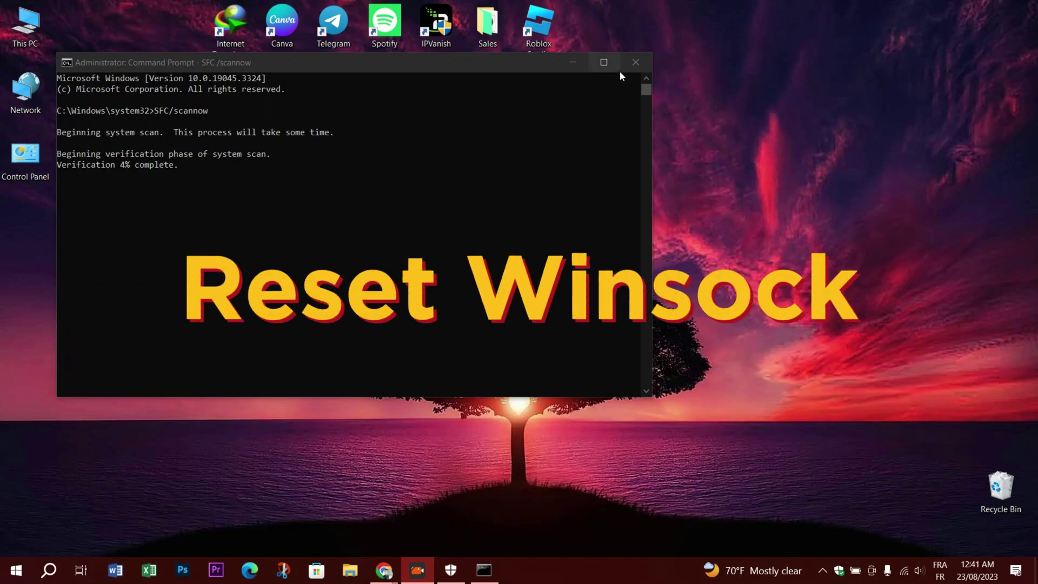
# Close the scan console and launch a new administrator Command Prompt
pyautogui.click(637, 63)
pyautogui.doubleClick(312, 173)
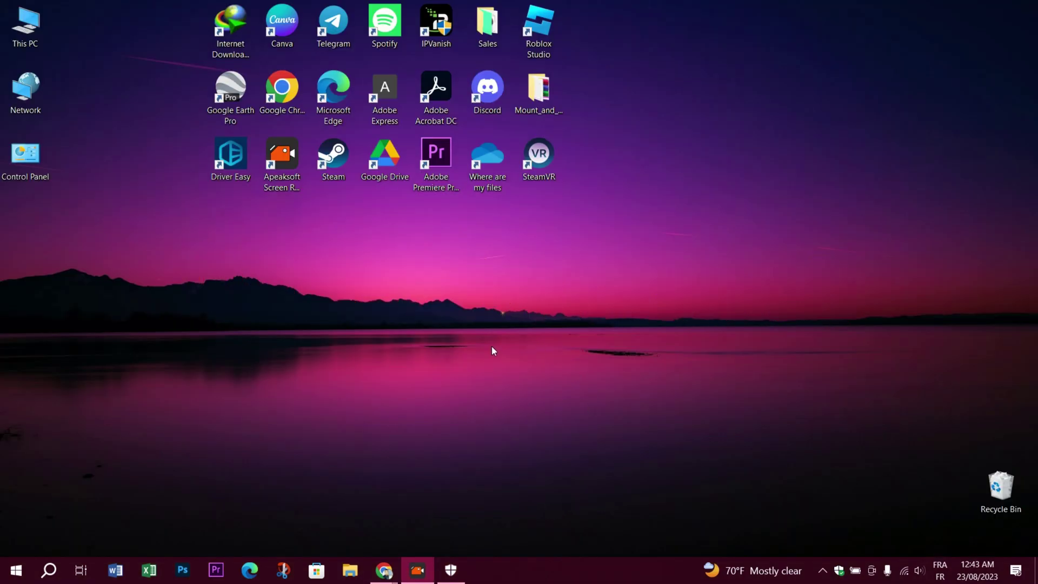
pyautogui.click(53, 571)
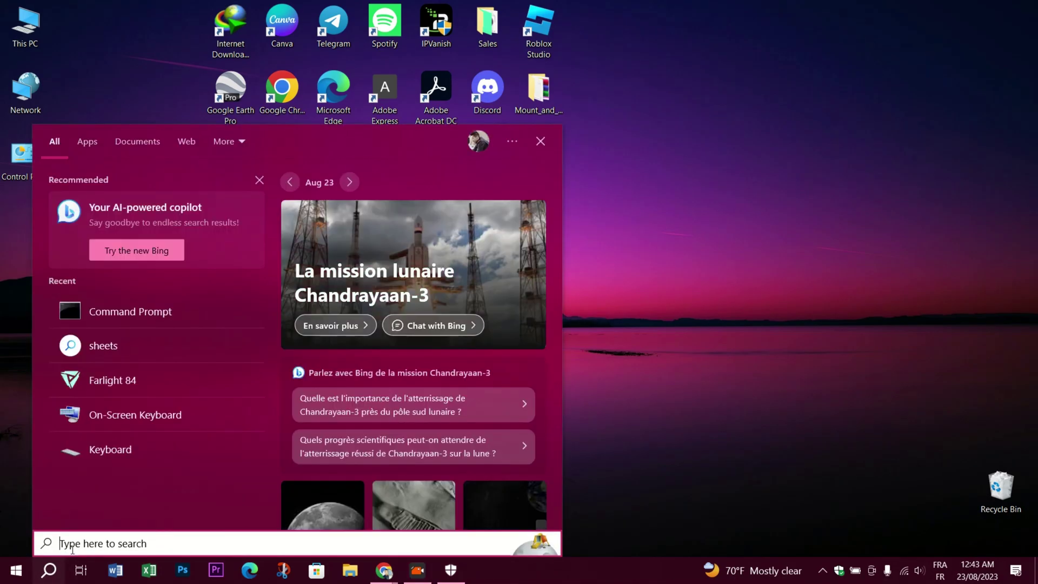
pyautogui.write('cmd')
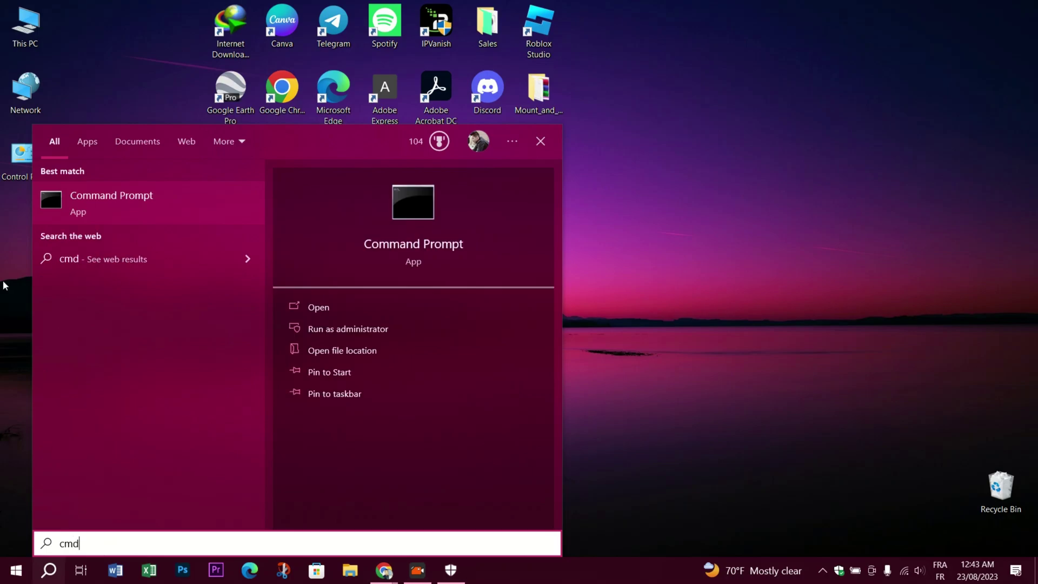
pyautogui.rightClick(84, 204)
pyautogui.click(119, 215)
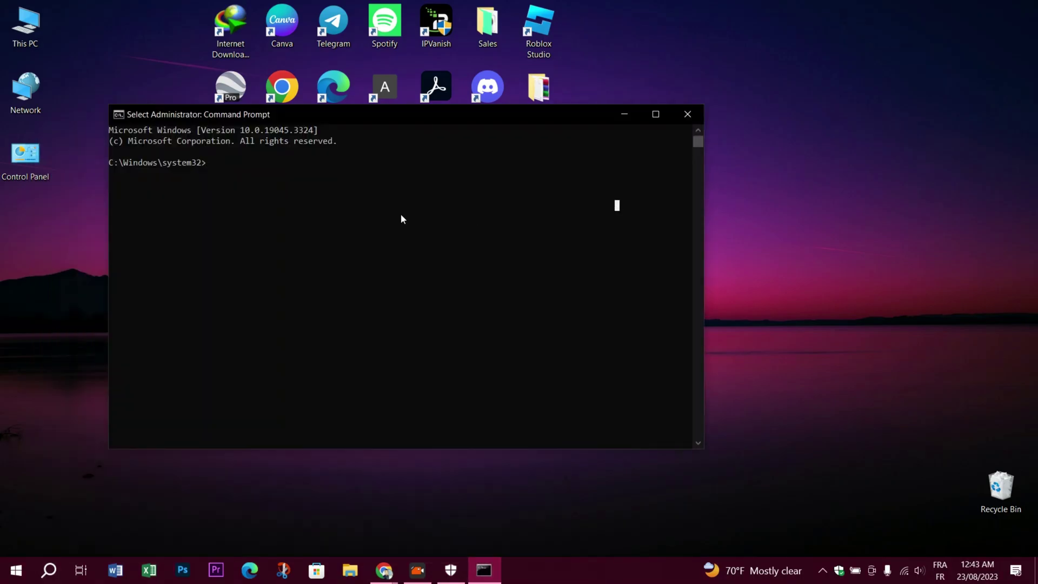
# Run 'netsh winsock reset' in the administrator console
pyautogui.click(226, 164)
pyautogui.press('Escape')
pyautogui.write('netsh winsock reset')
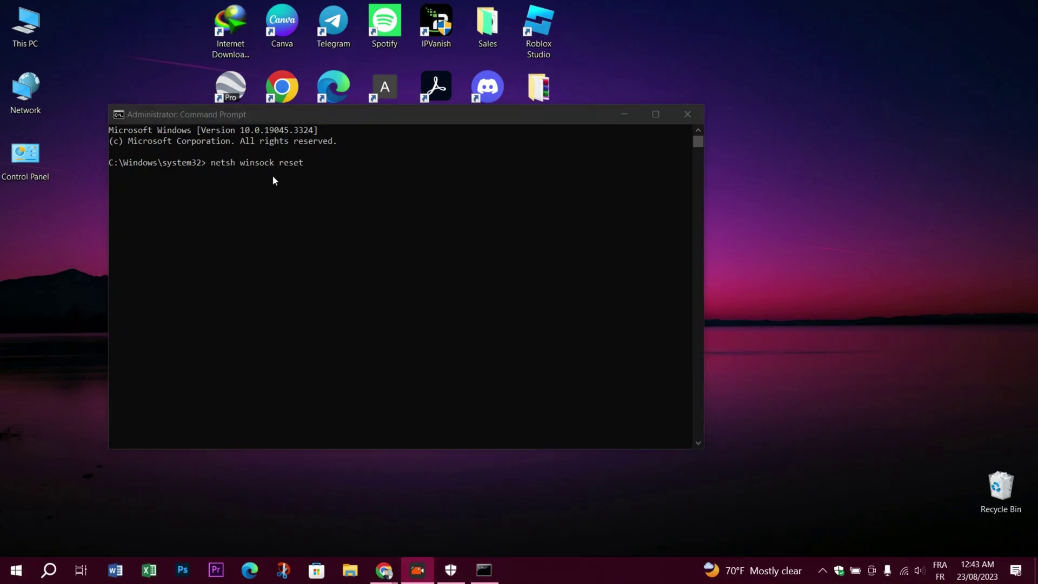
pyautogui.click(323, 167)
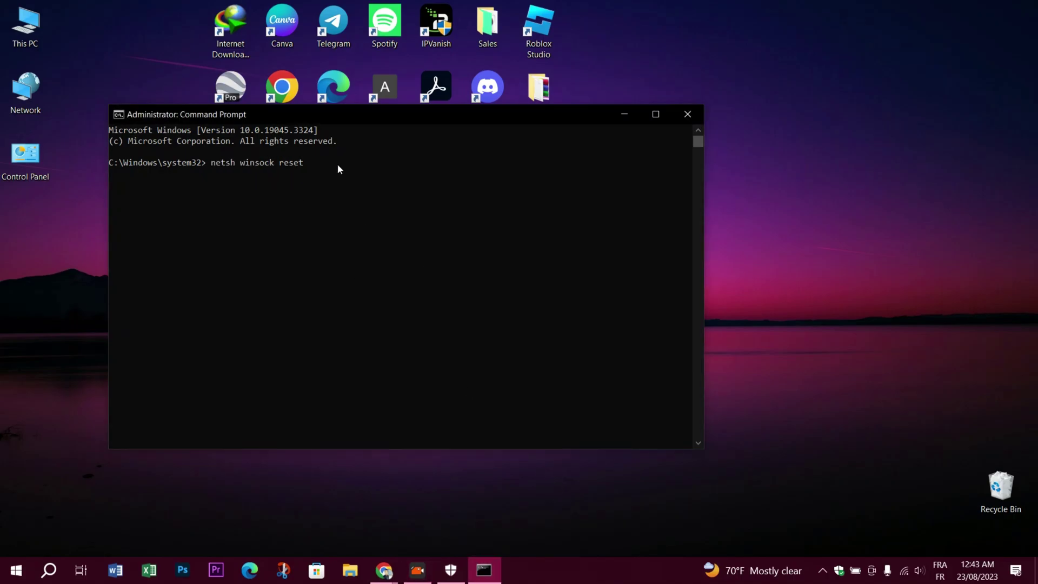
pyautogui.press('Return')
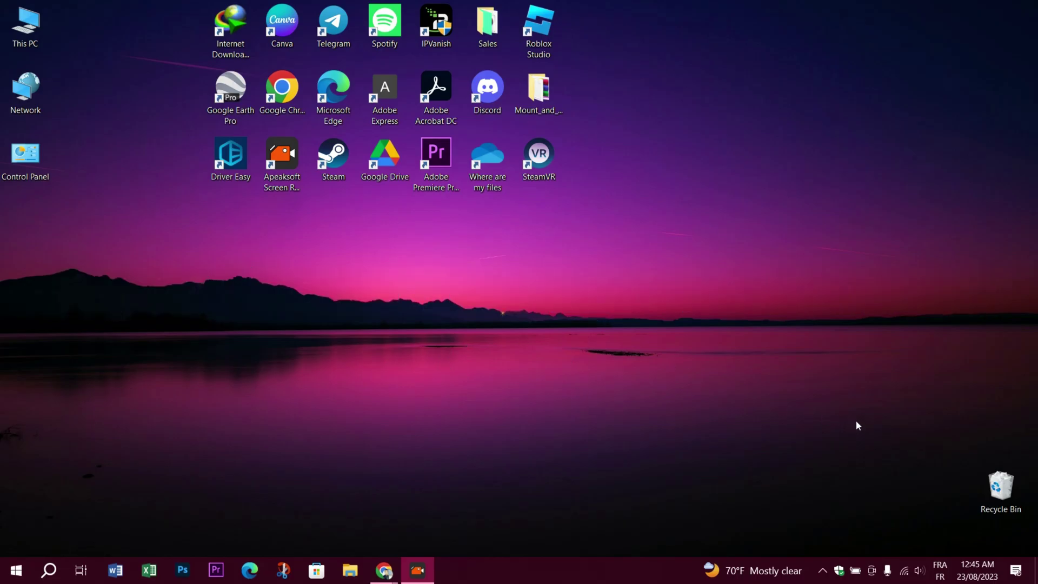
# Go to Firewall & network protection in Windows Security and view the allowed-apps list
pyautogui.click(839, 570)
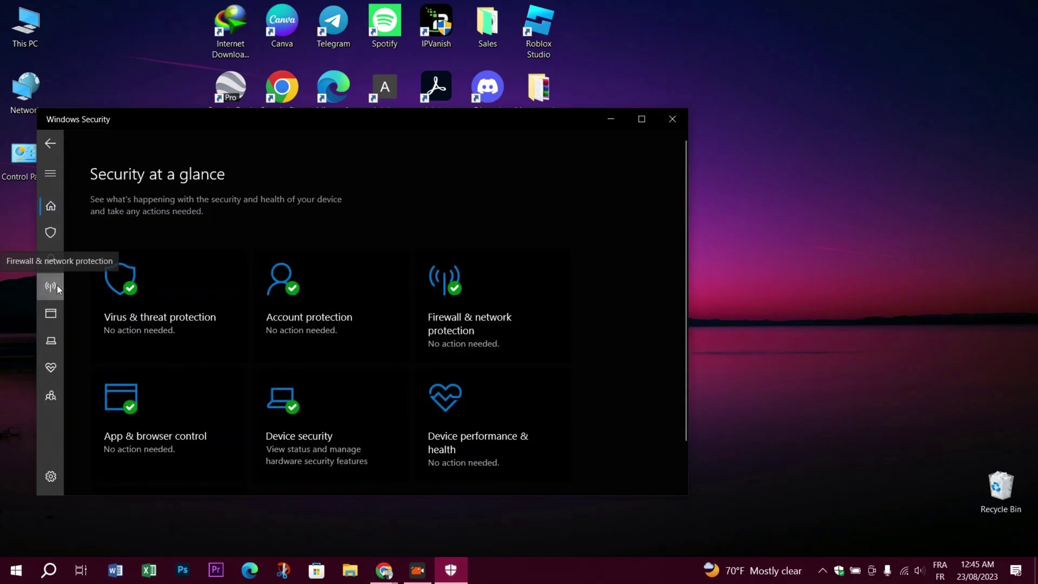
pyautogui.click(57, 284)
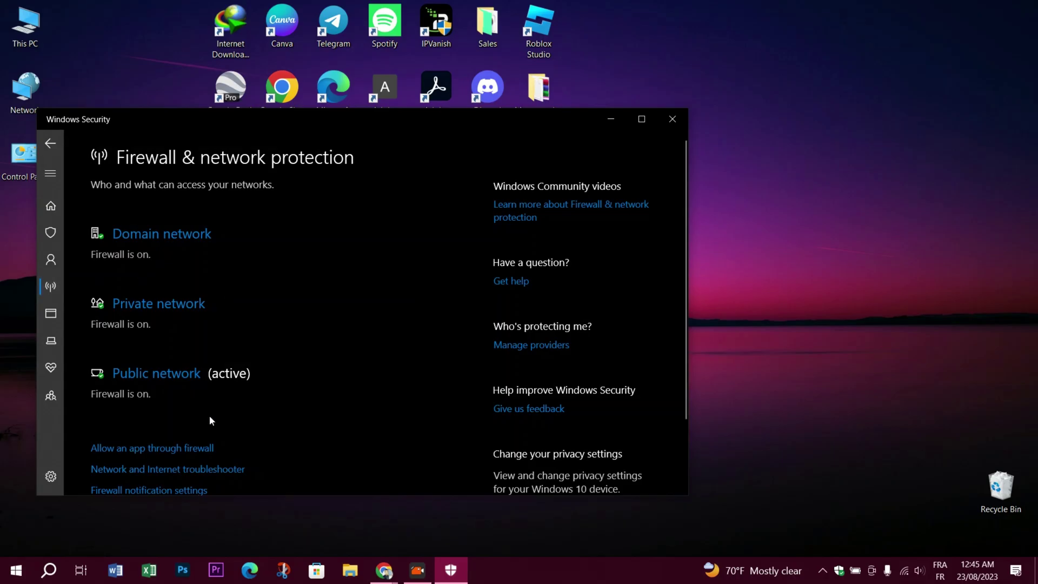
pyautogui.click(155, 449)
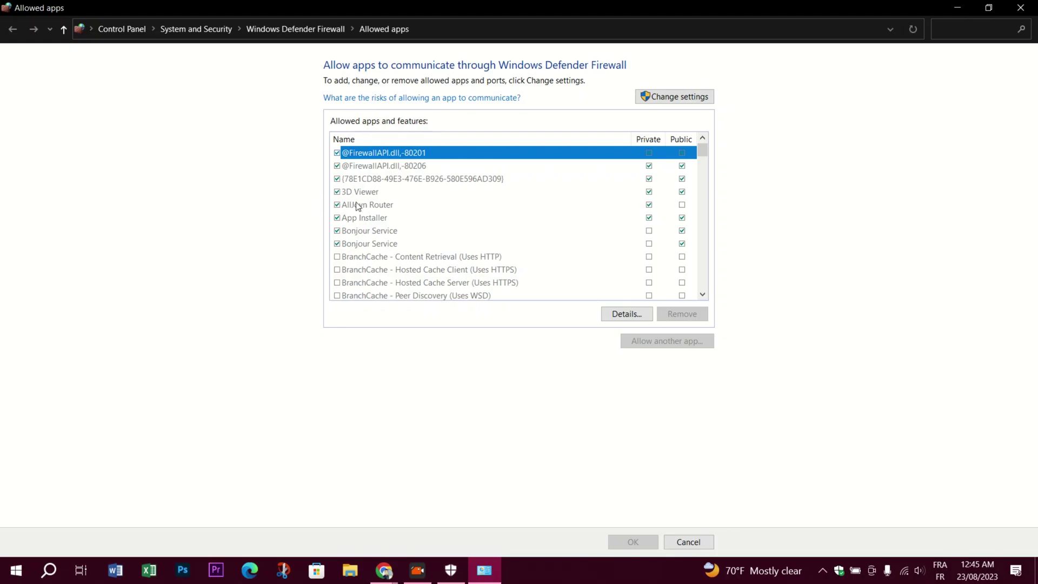
pyautogui.scroll(-5, 447, 227)
pyautogui.scroll(-8, 447, 227)
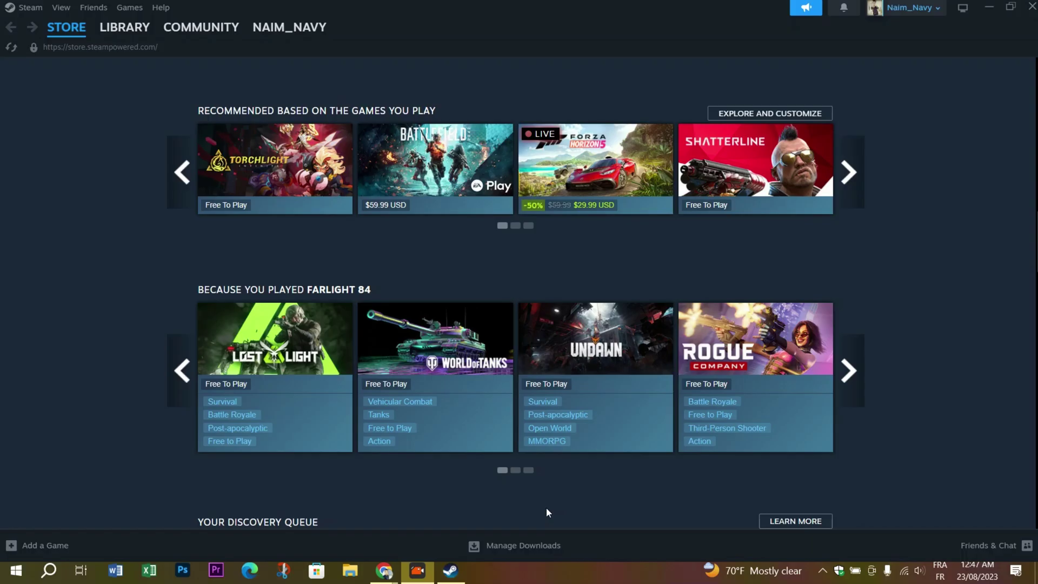